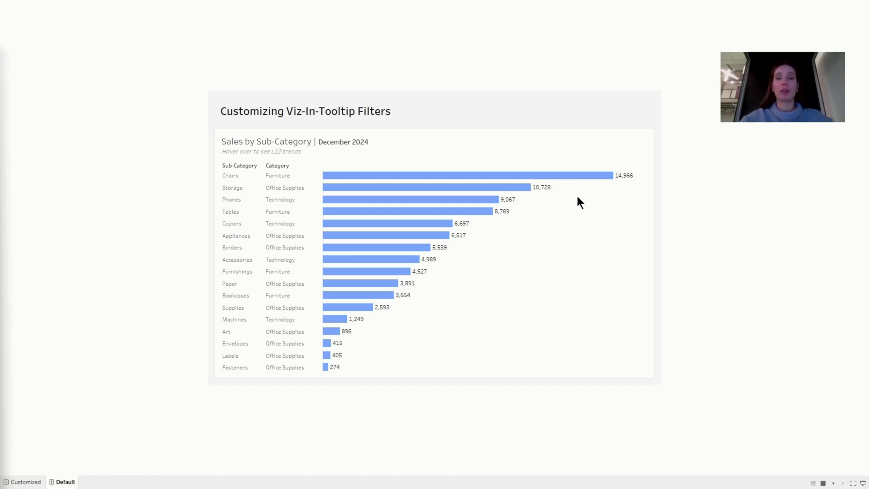
View the Storage bar's tooltip showing its monthly sales trend line chart.
mouse_move(577, 178)
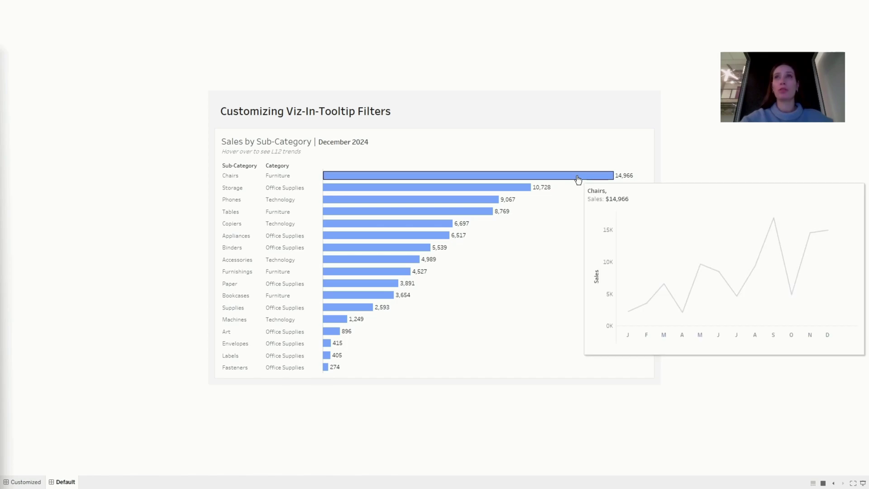
mouse_move(526, 190)
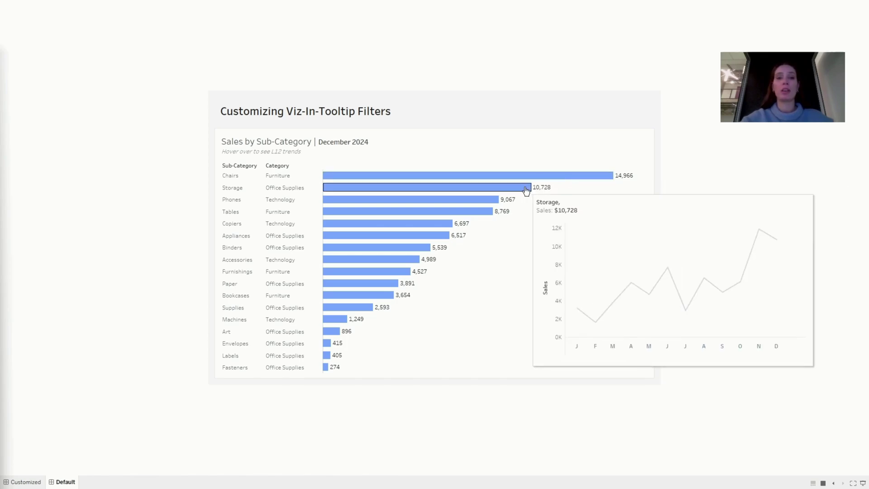
Switch to the Customized dashboard and check the Storage bar's sales-trend tooltip.
click(23, 482)
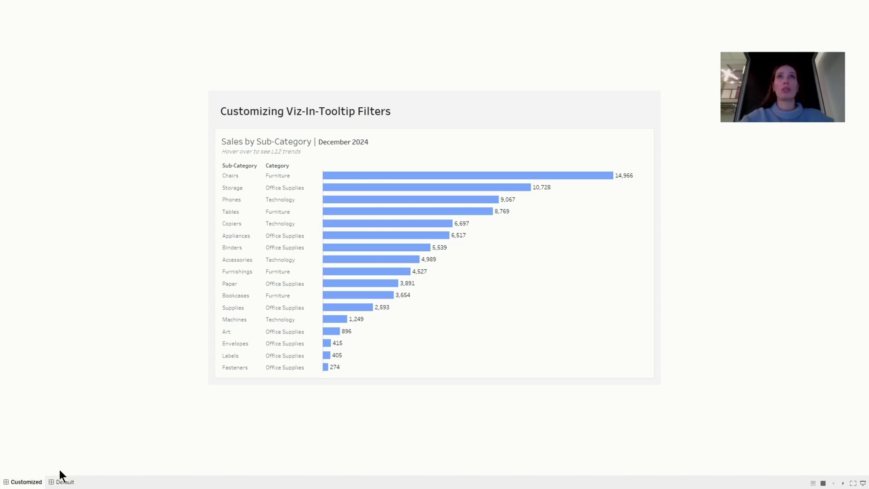
mouse_move(572, 179)
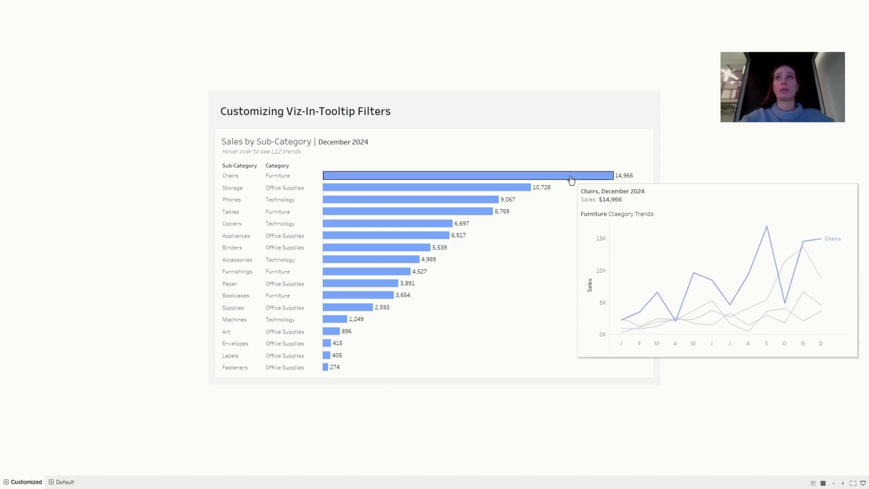
mouse_move(530, 189)
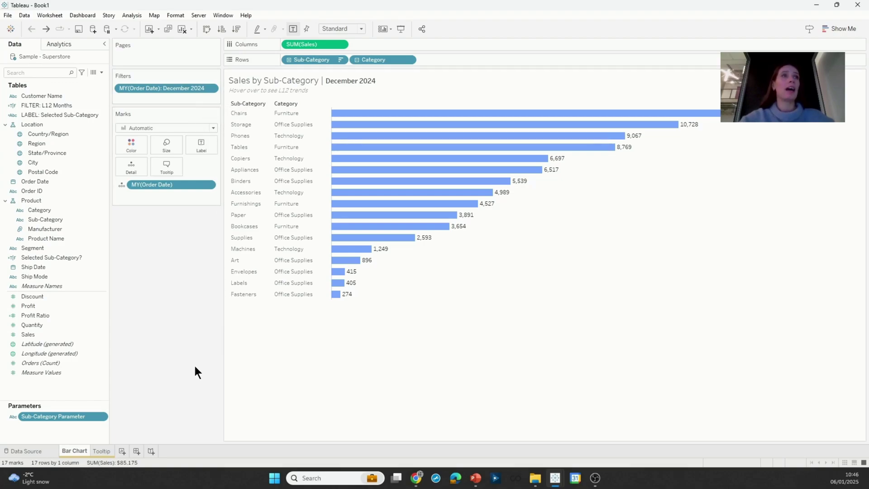
On the Tooltip sheet set the Sub-Category Parameter to Chairs, then go back to Bar Chart.
click(101, 451)
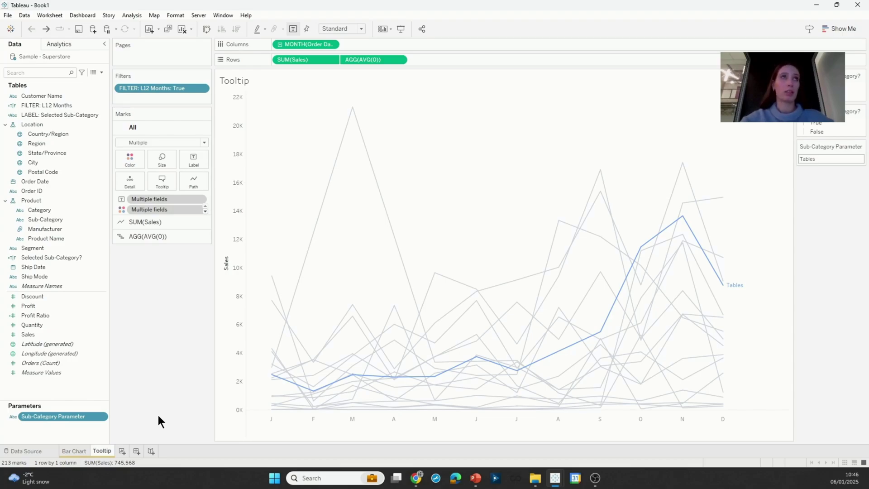
click(818, 160)
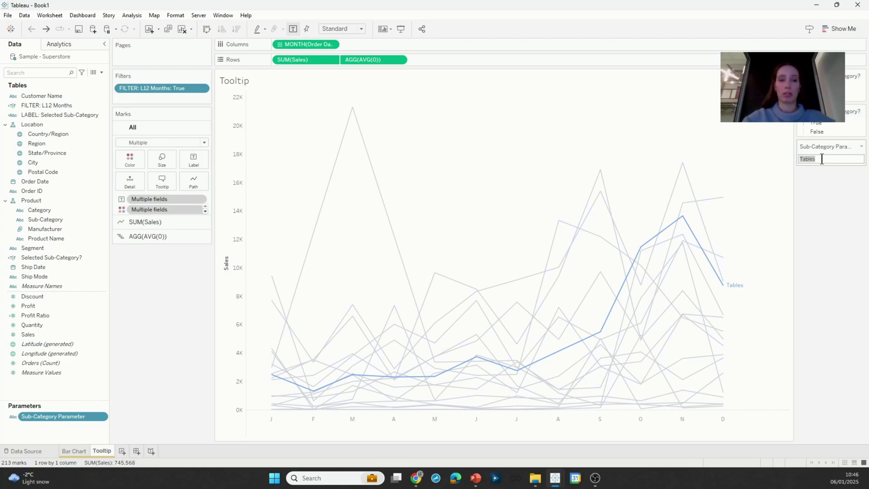
text(Cha)
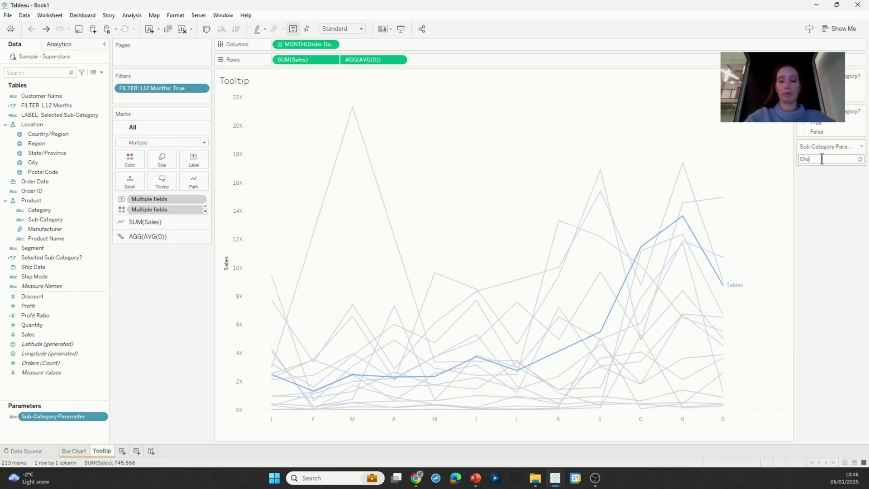
text(irs)
key(Return)
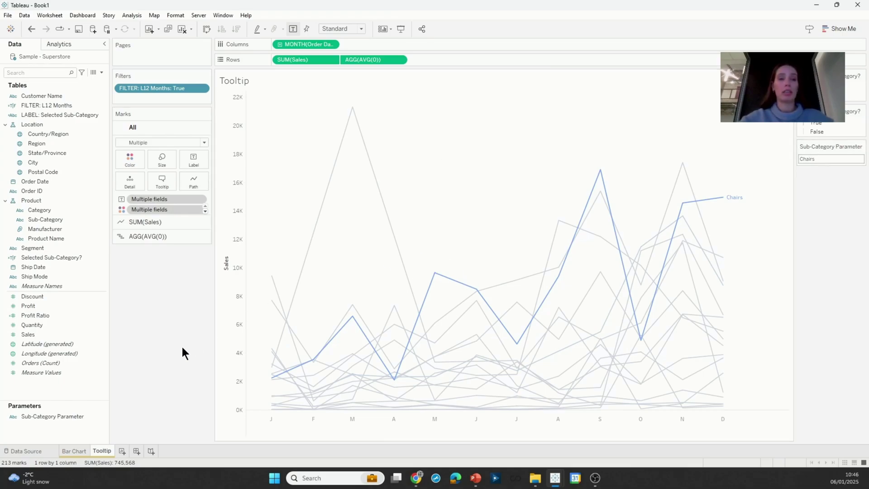
click(72, 451)
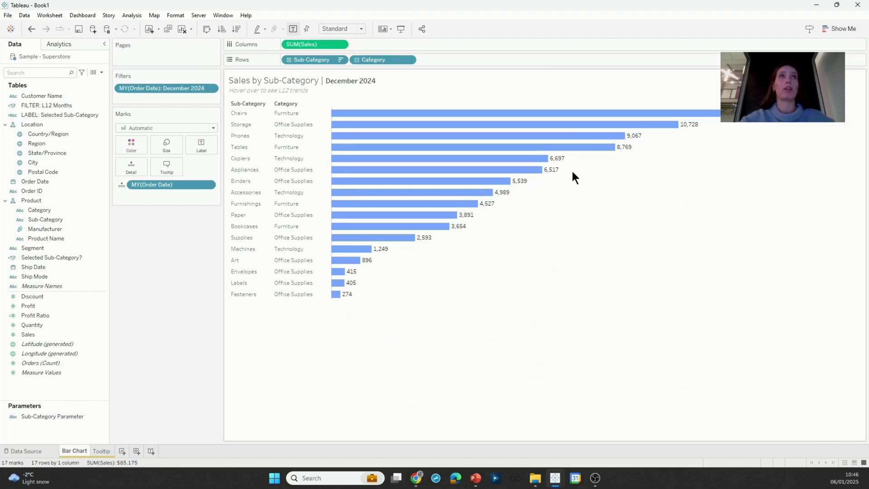
Insert the Tooltip sheet on a new line of the bar chart's tooltip and confirm.
mouse_move(476, 139)
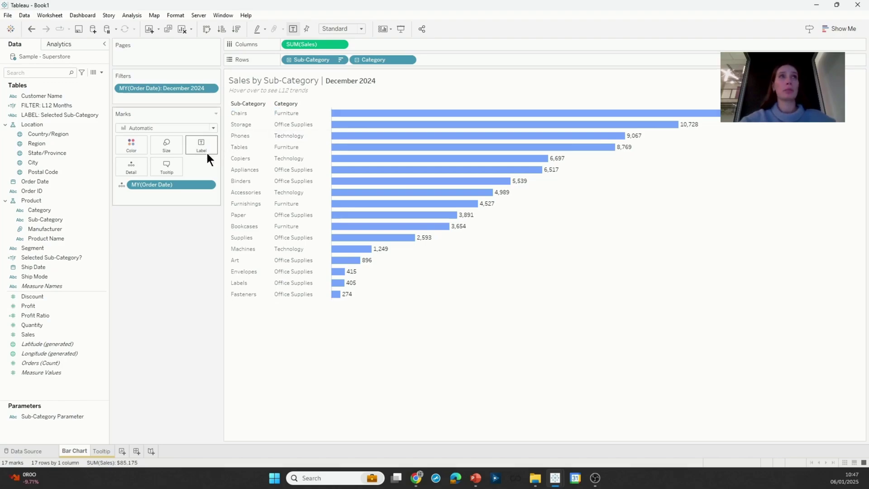
click(167, 169)
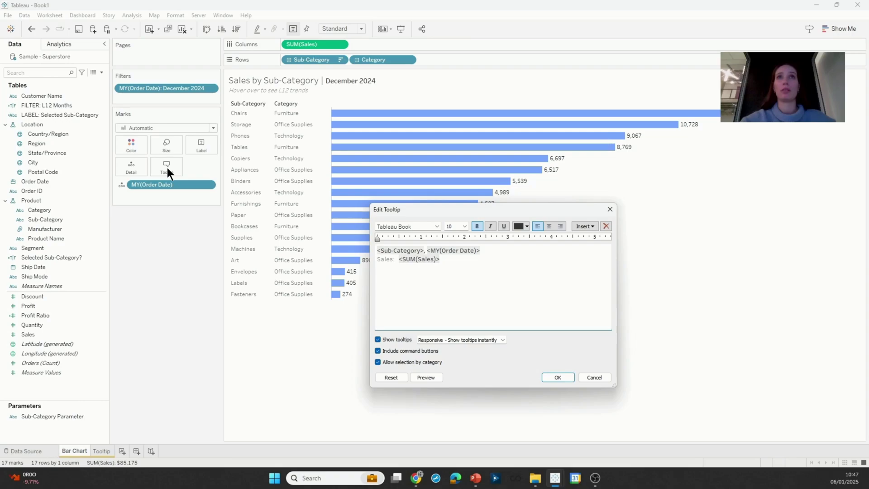
click(393, 275)
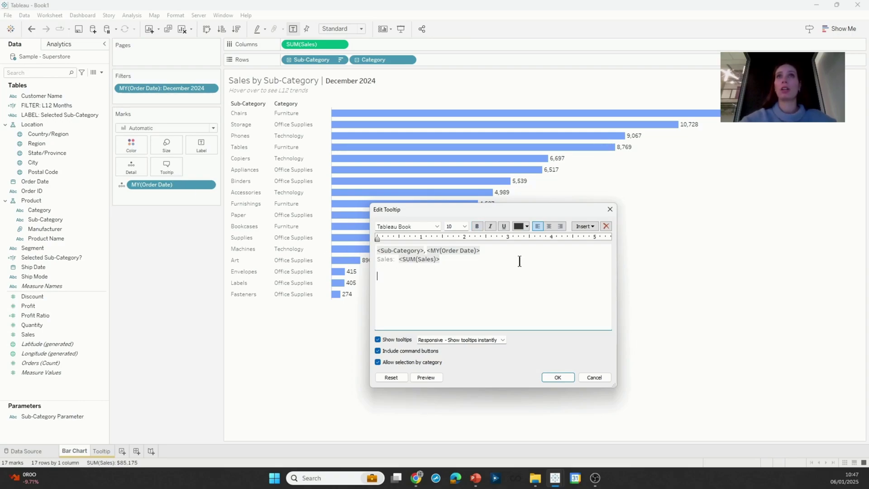
click(585, 227)
mouse_move(594, 237)
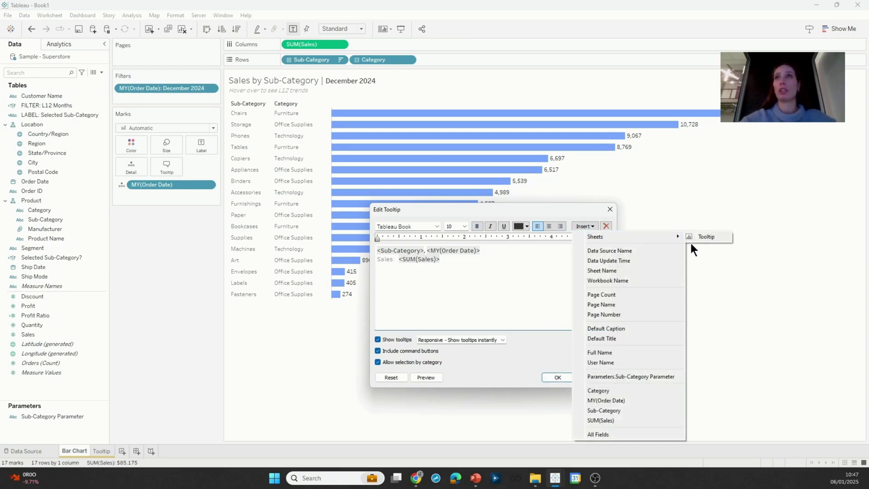
click(706, 237)
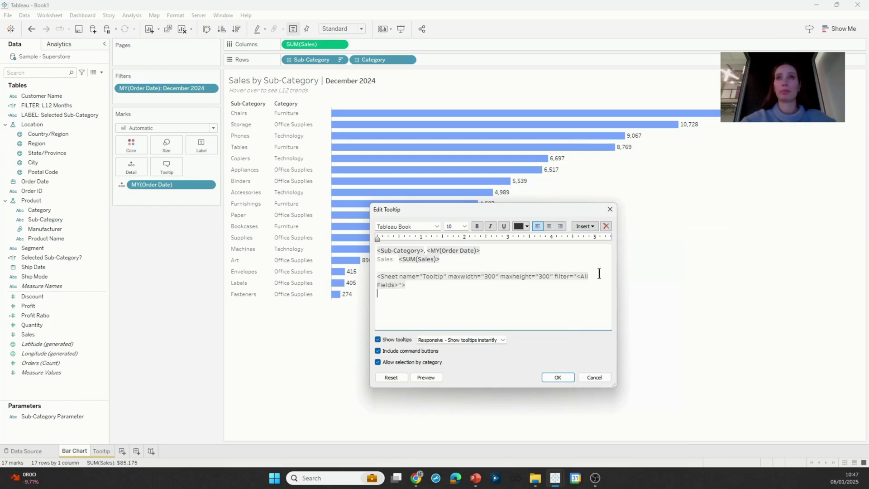
click(557, 377)
mouse_move(594, 117)
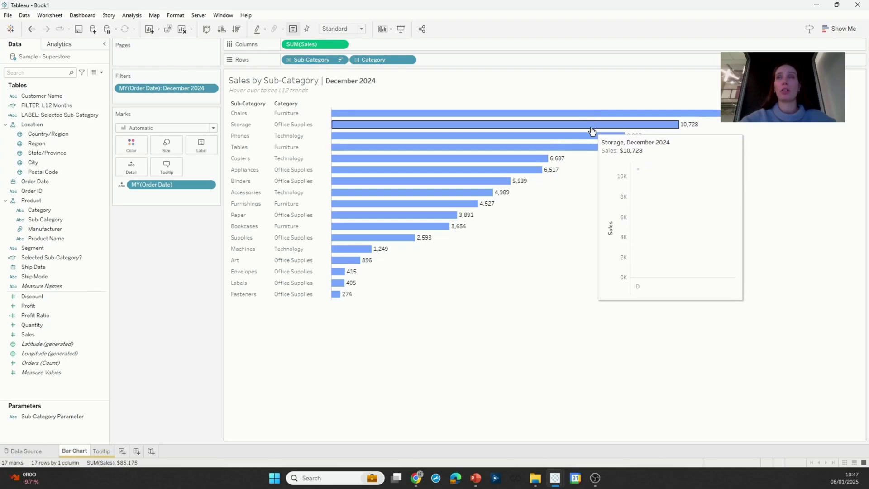
Review the Phones tooltip ($9,067, December 2024) with its embedded Sales chart.
mouse_move(591, 137)
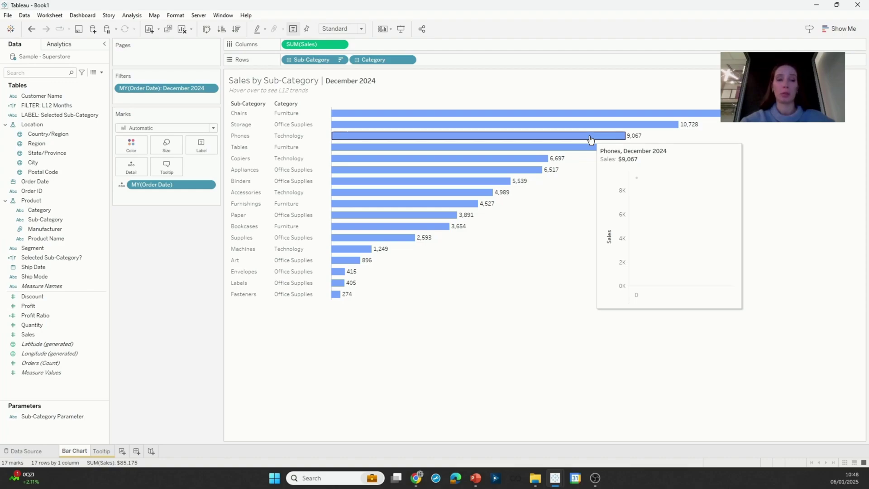
Select the Sheet tag's filter="<All Fields>" text in the tooltip editor, then close it unchanged.
click(174, 168)
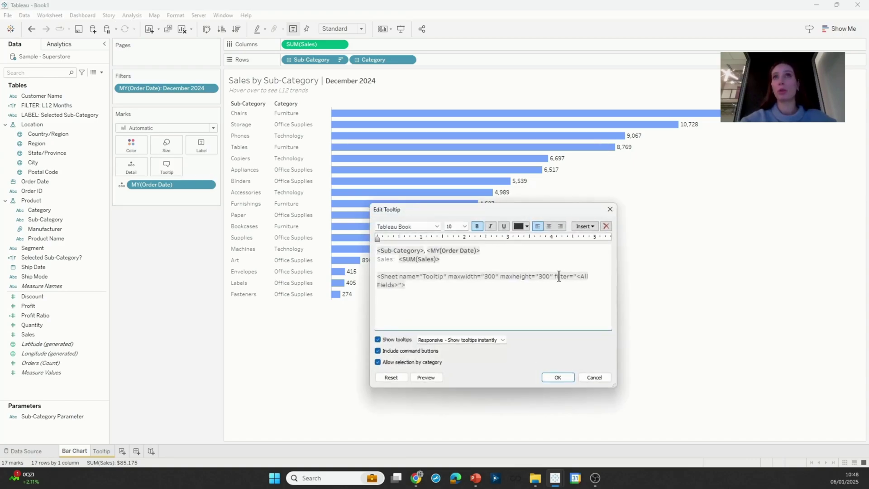
drag(555, 276, 591, 288)
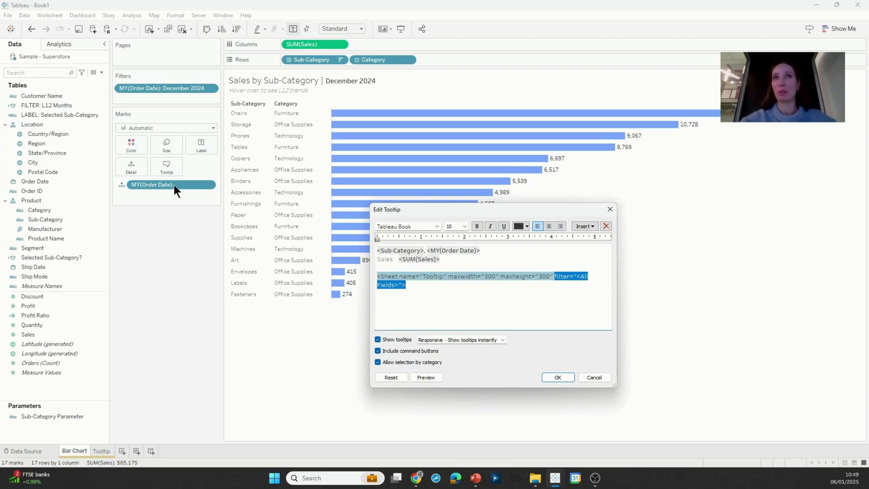
click(609, 208)
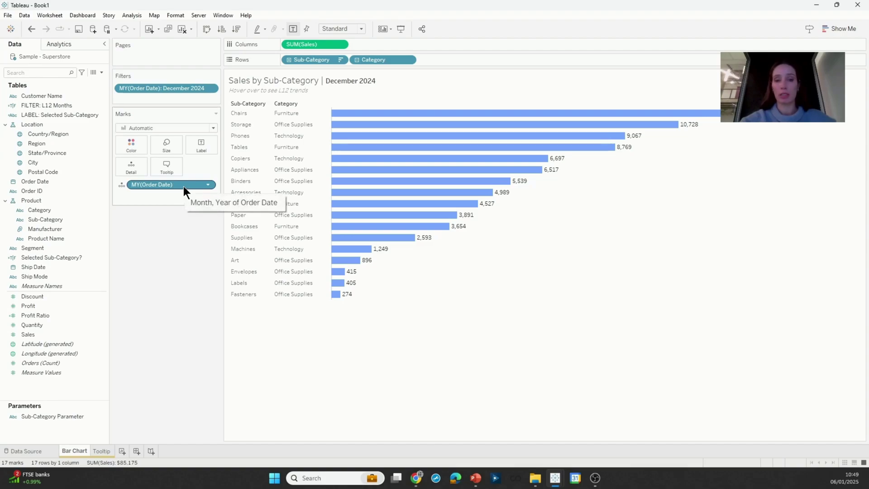
Remove MY(Order Date) from the Marks card so tooltips show January–December sales lines.
mouse_move(361, 125)
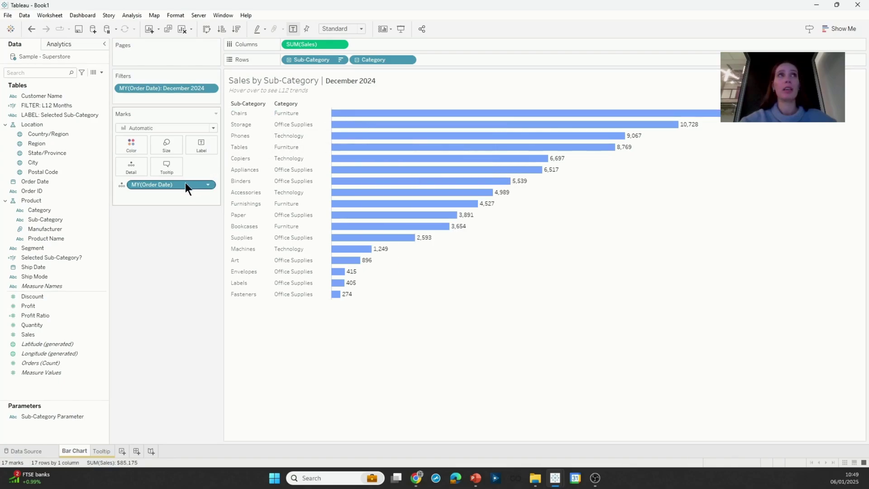
drag(181, 183, 177, 226)
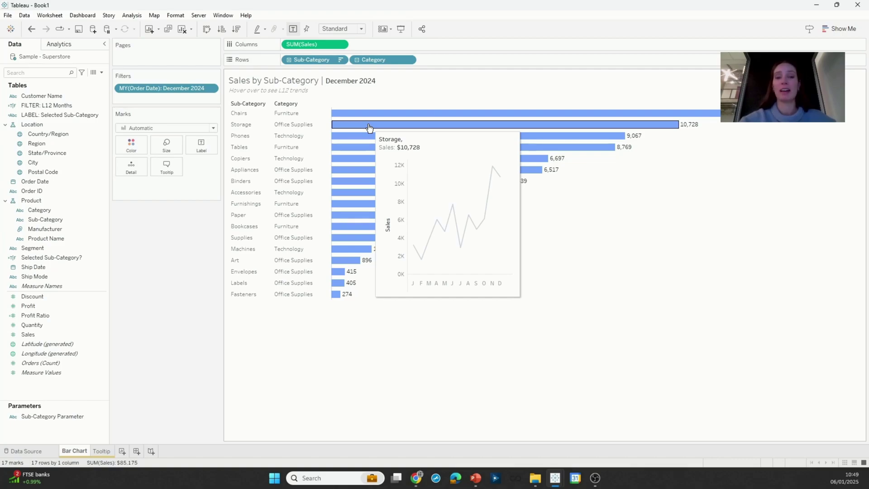
Inspect the embedded sheet tag, then restore the month of Order Date to the marks.
click(176, 170)
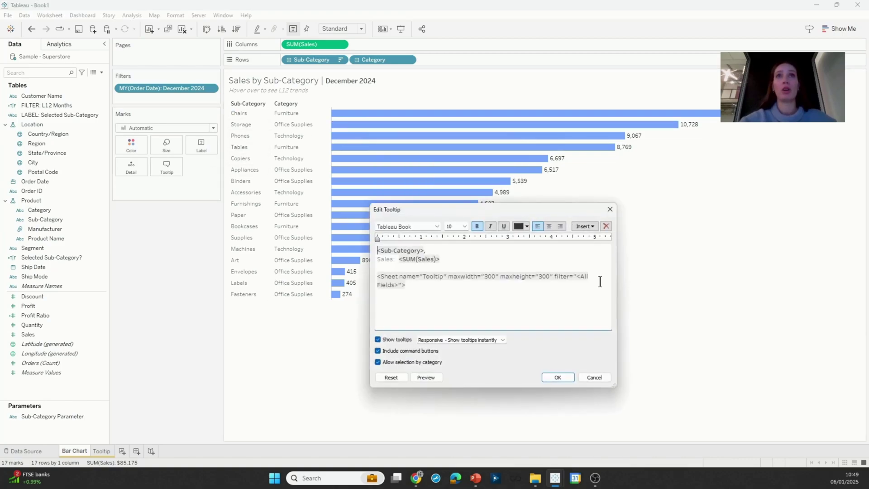
triple_click(583, 279)
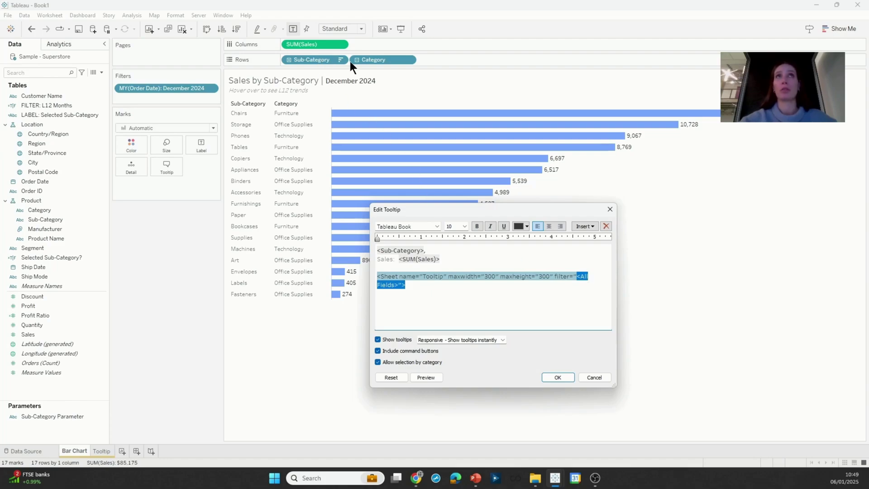
key(ctrl+Home)
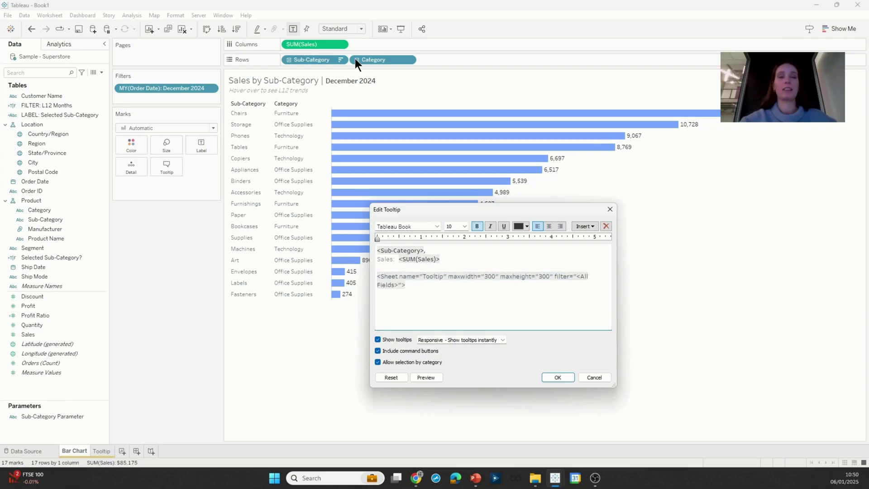
click(609, 209)
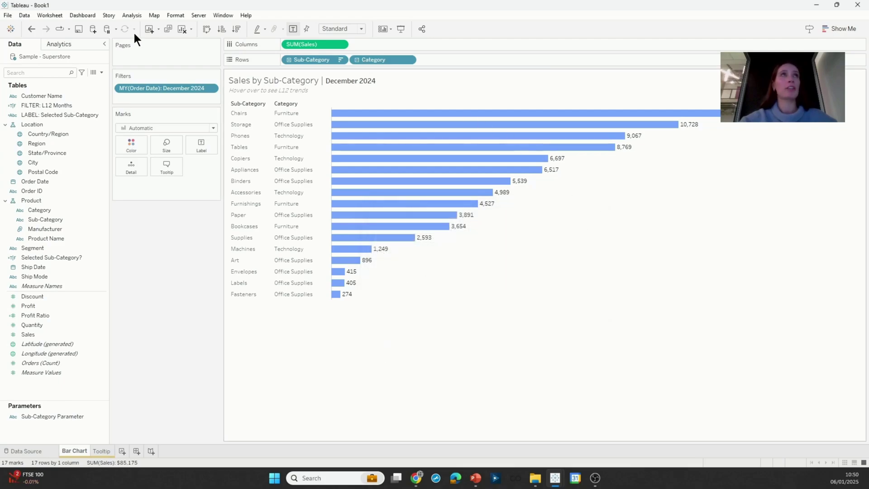
click(29, 29)
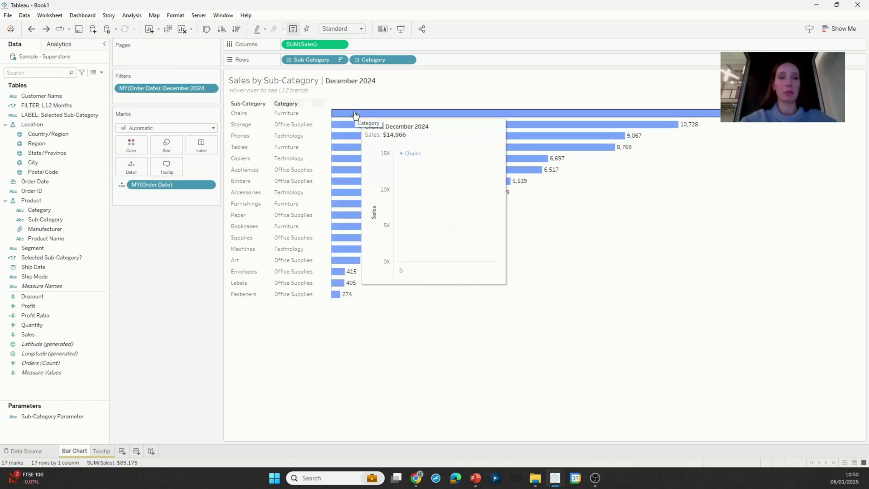
Change the Sheet tag's filter to <Category> and its maxwidth to 600.
click(167, 165)
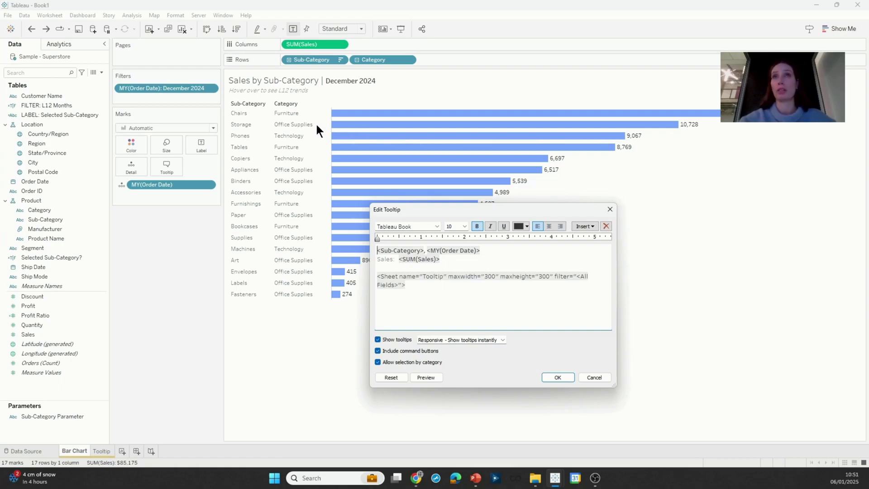
double_click(581, 278)
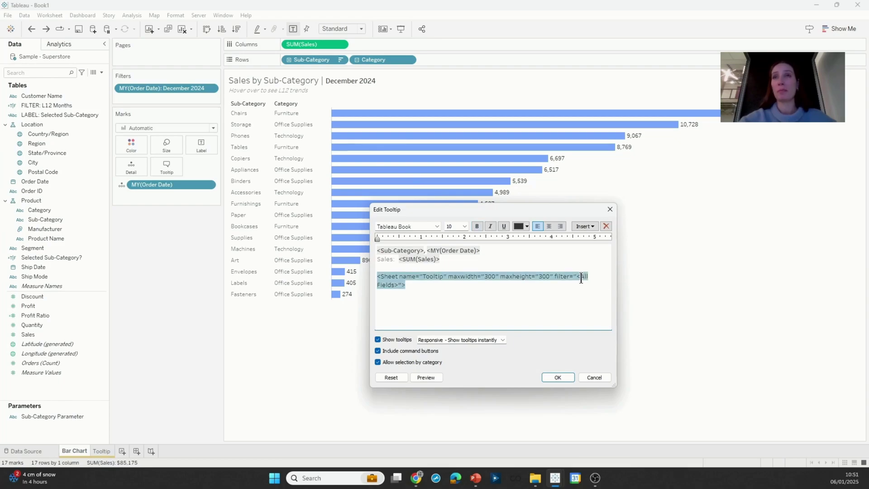
drag(581, 278, 396, 287)
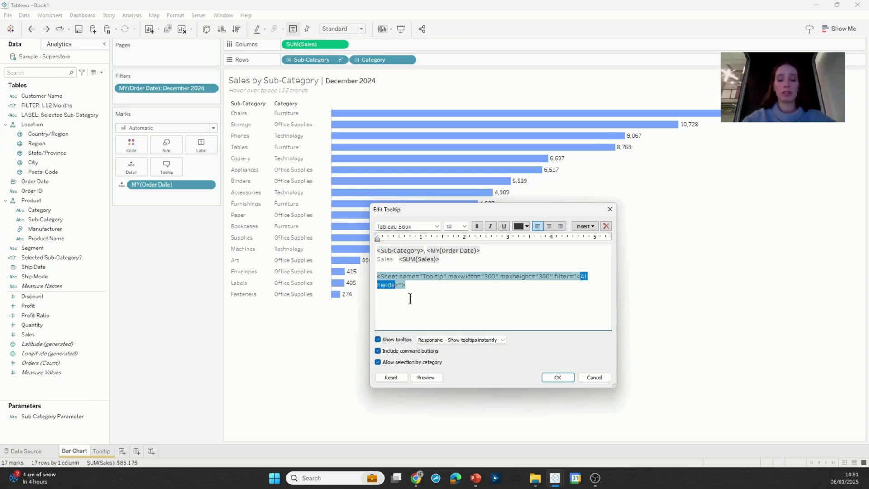
text(Category)
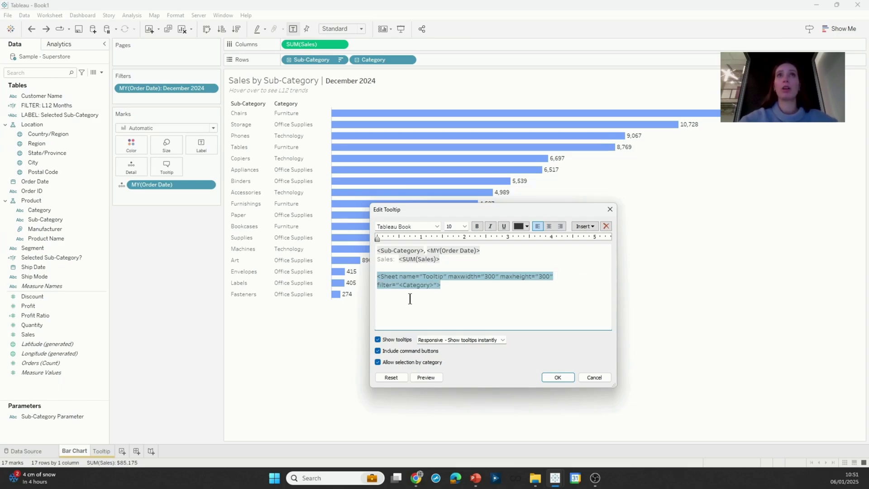
click(588, 227)
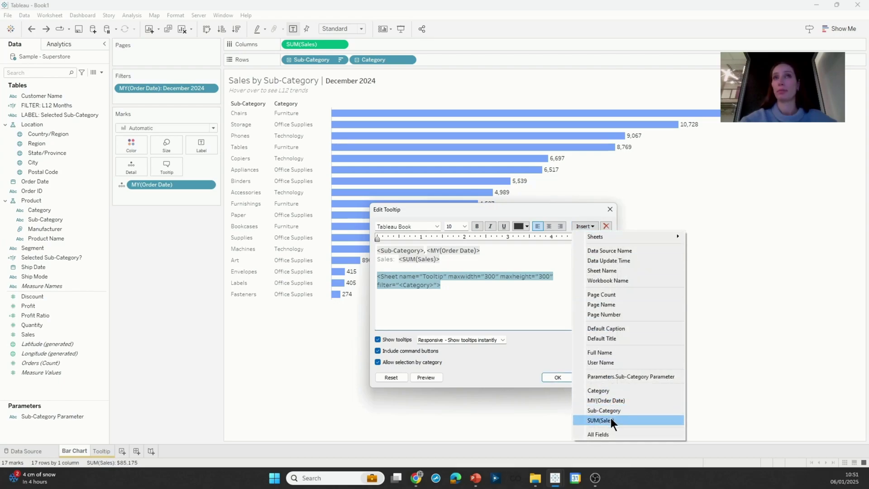
click(495, 296)
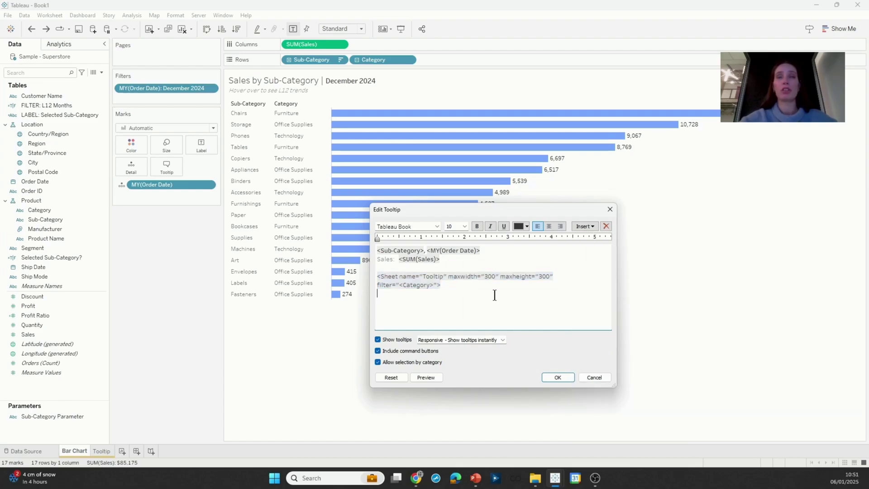
triple_click(487, 278)
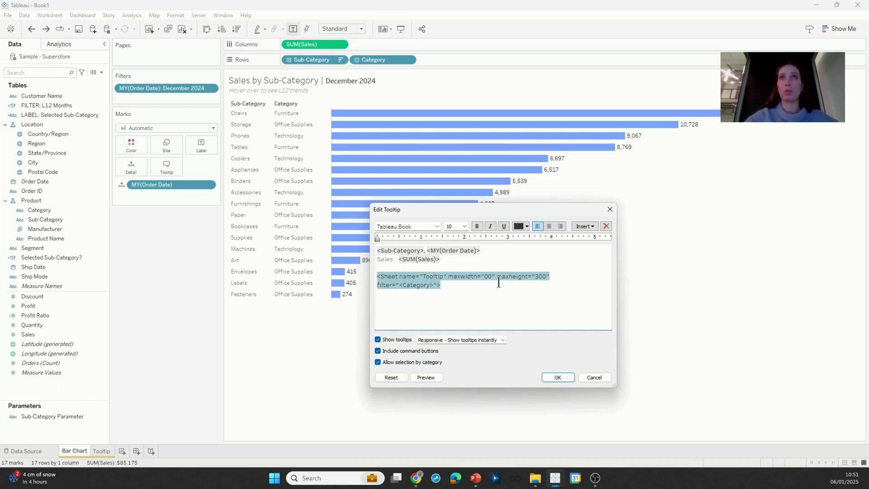
text(6)
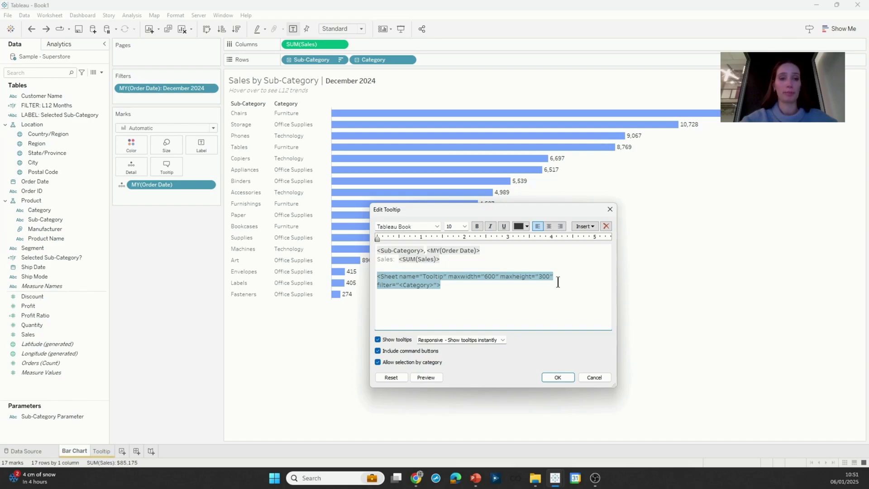
click(556, 375)
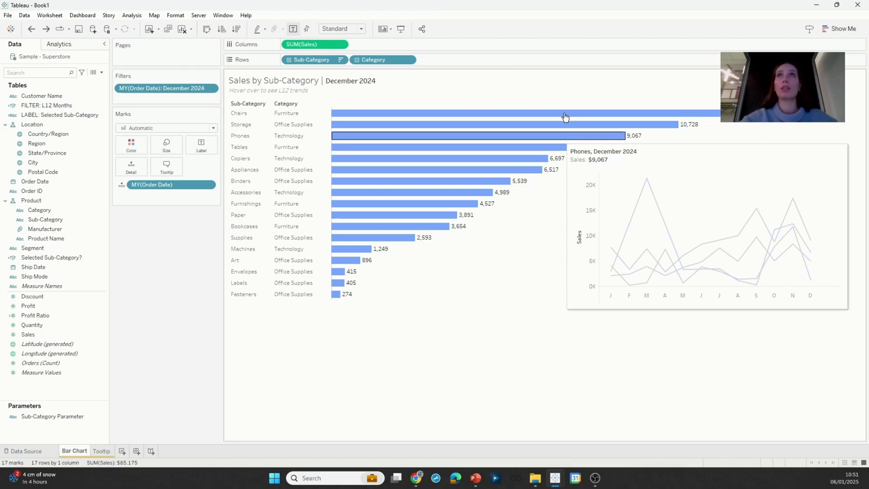
mouse_move(566, 116)
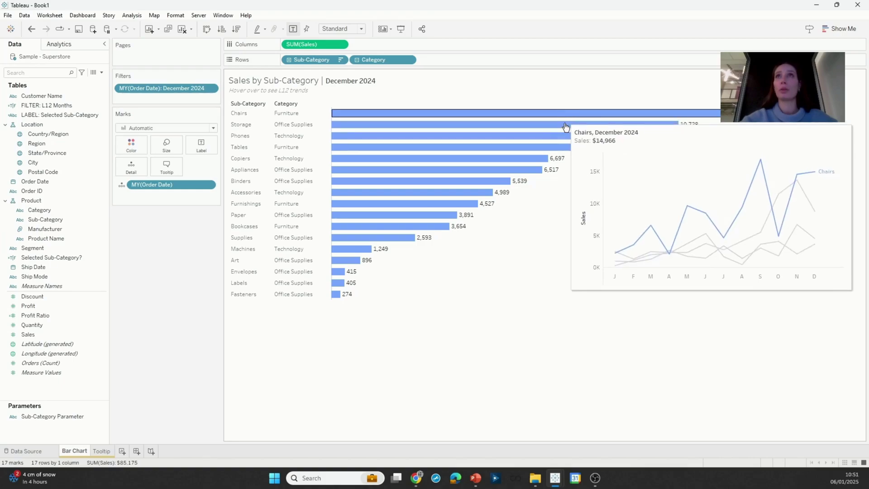
mouse_move(565, 138)
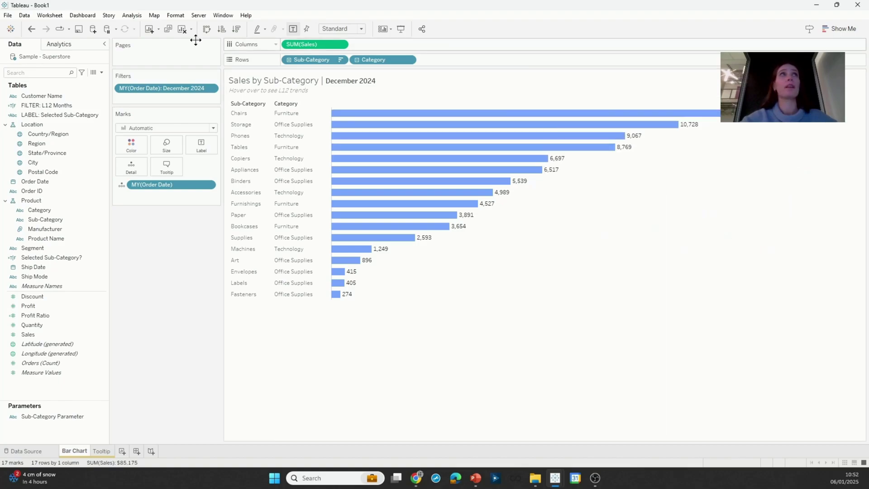
Add a new Change Parameter action from this sheet's Actions list.
click(50, 16)
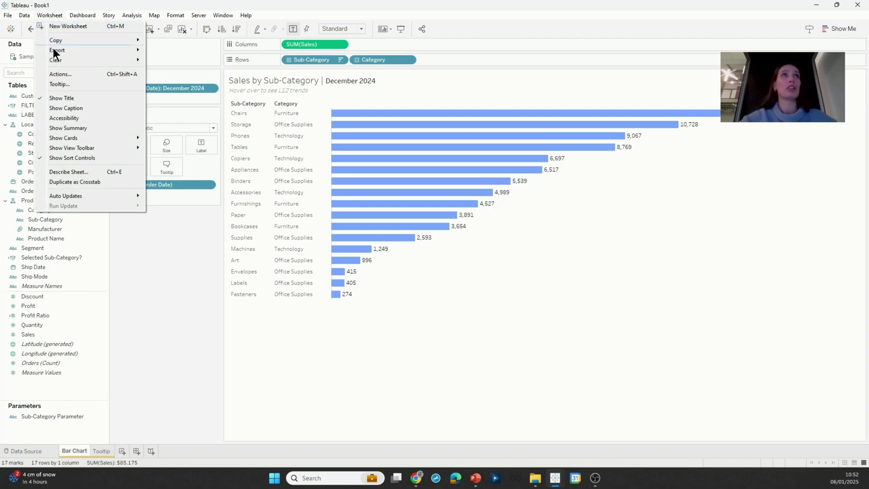
click(61, 75)
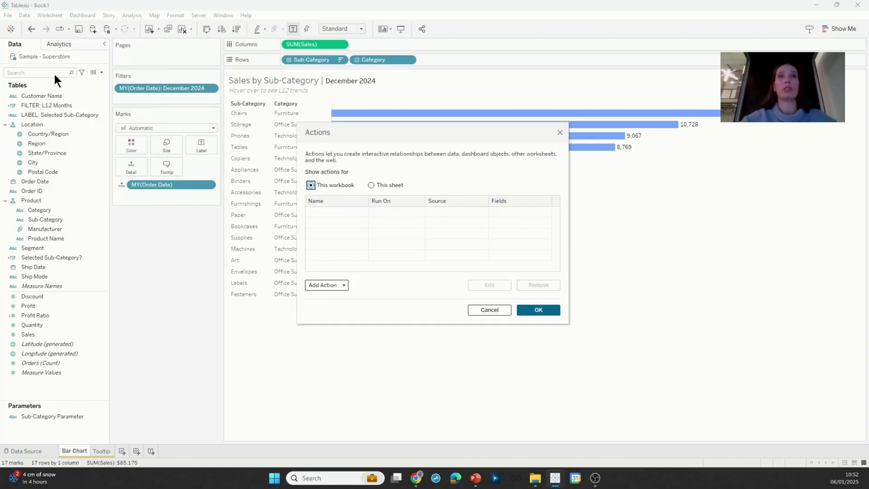
click(369, 184)
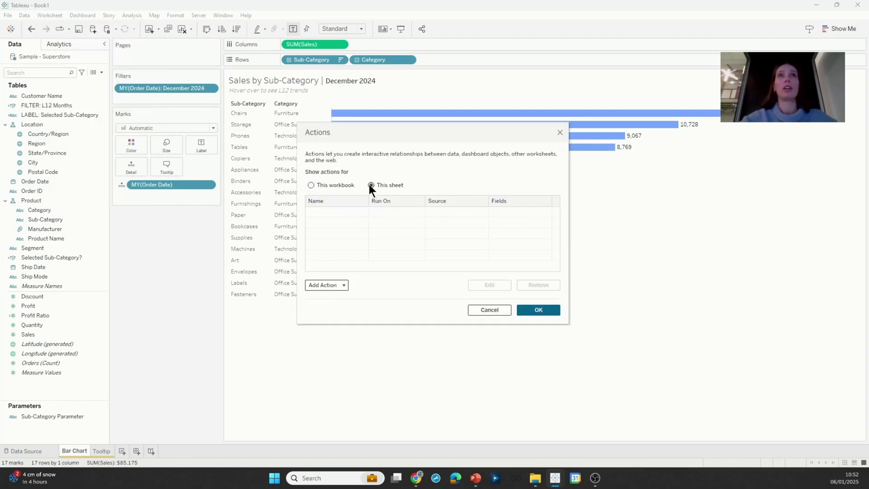
click(336, 284)
click(352, 263)
Name it 'Update Sub-Category Parameter', run on hover, target Sub-Category Parameter from Sub-Category.
click(369, 159)
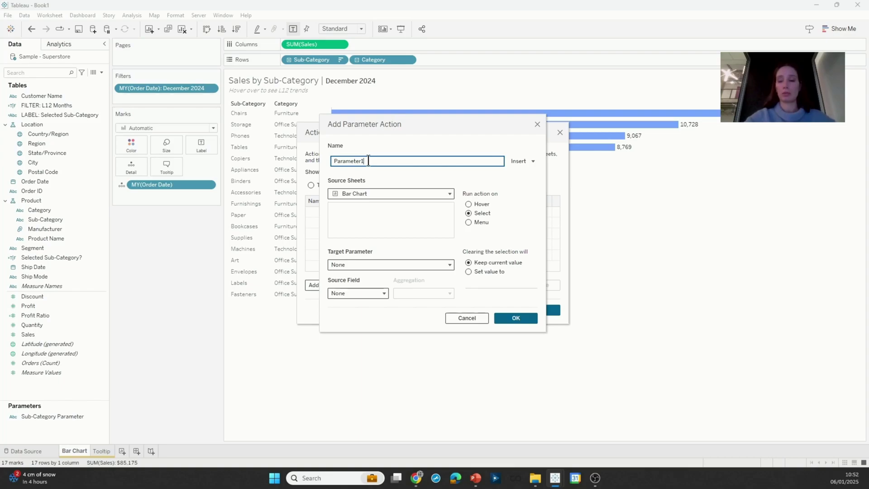
key(BackSpace)
key(Home)
text(Update Sub-C)
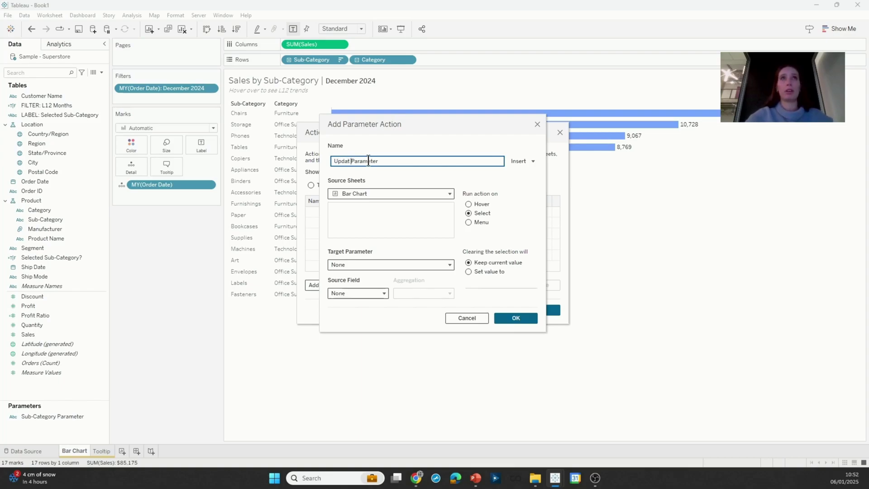
text(ategory)
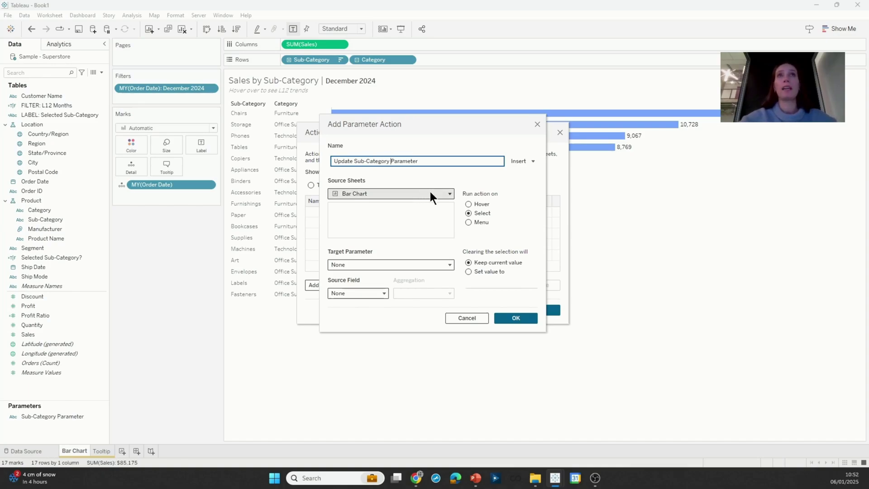
click(469, 204)
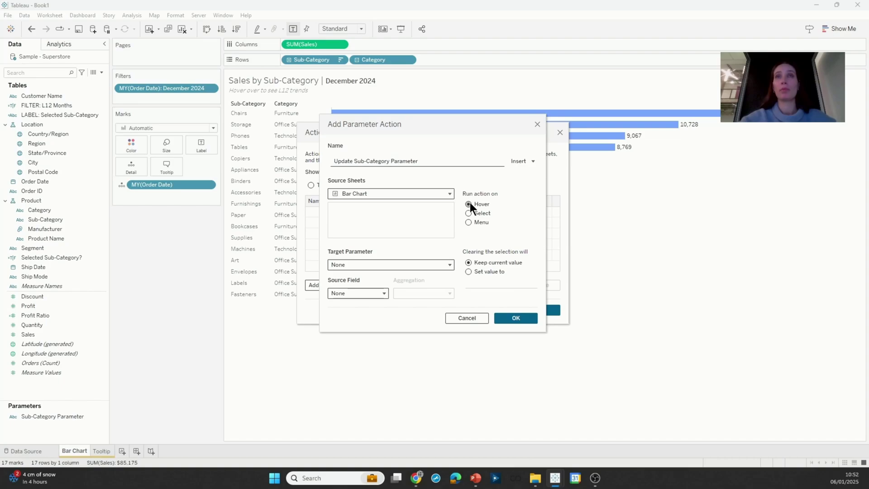
click(437, 263)
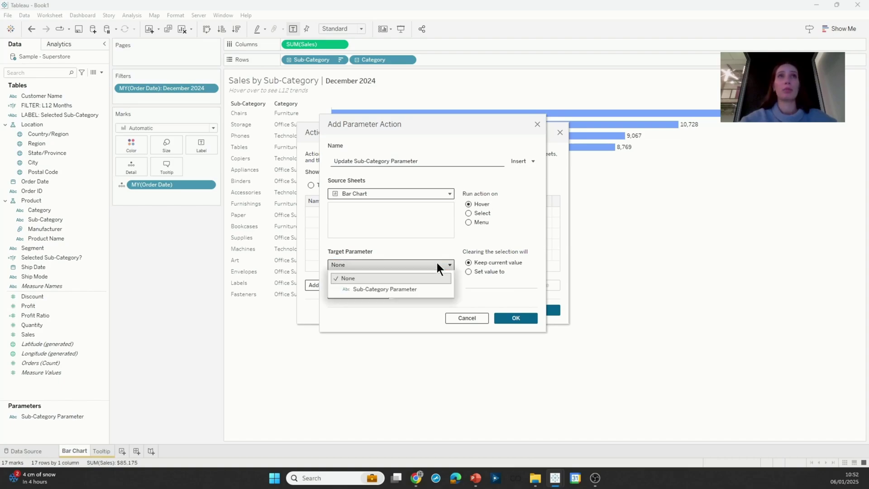
click(418, 290)
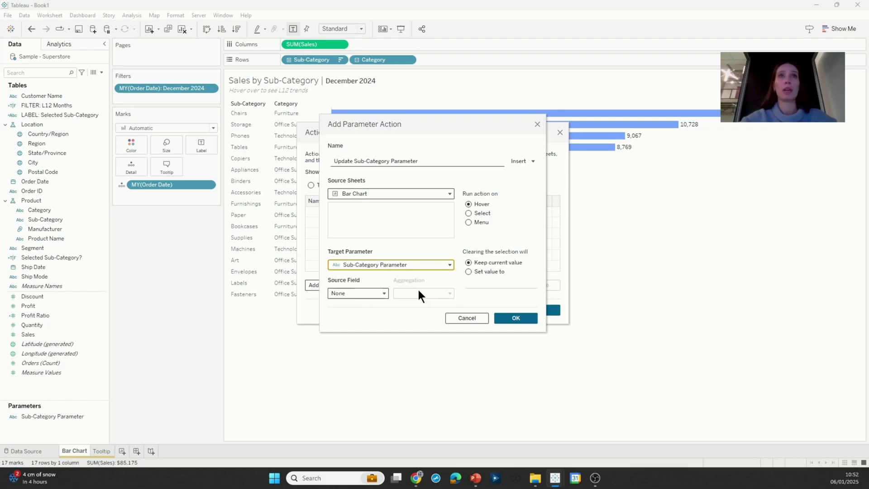
click(370, 292)
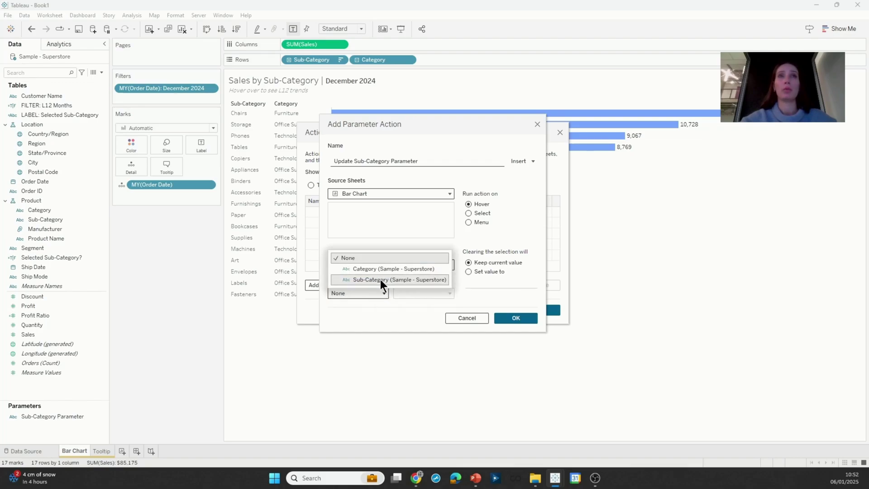
click(381, 279)
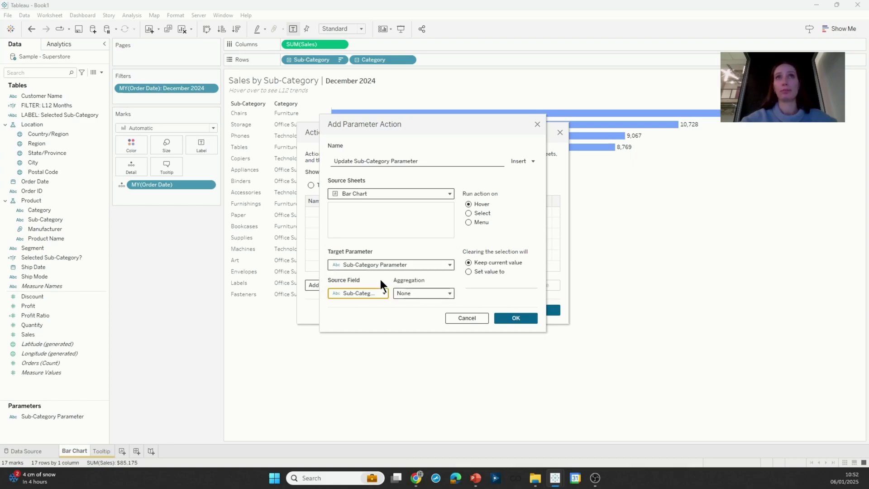
click(525, 319)
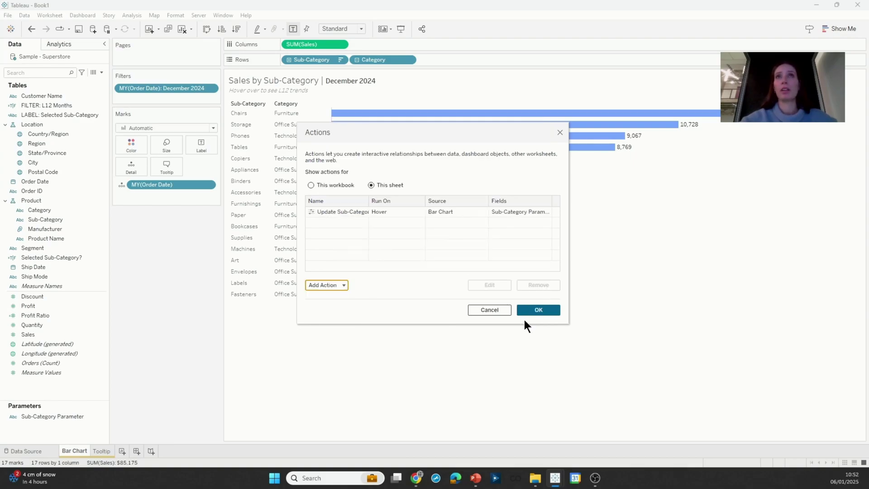
Close the Actions dialog and check the Tables tooltip ($8,769) with its trend chart.
click(535, 311)
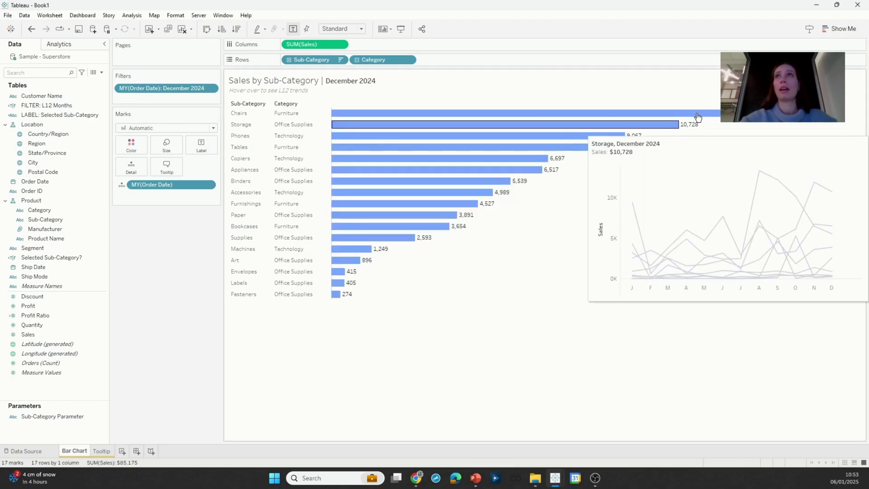
mouse_move(687, 115)
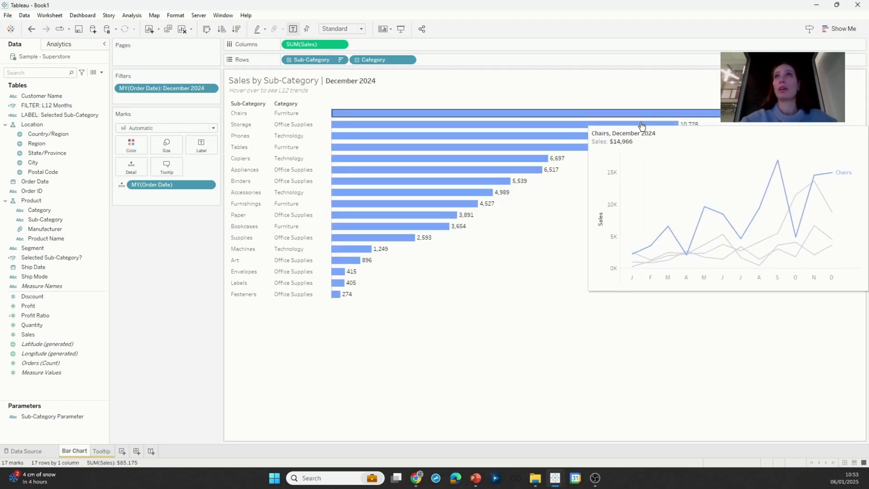
mouse_move(641, 126)
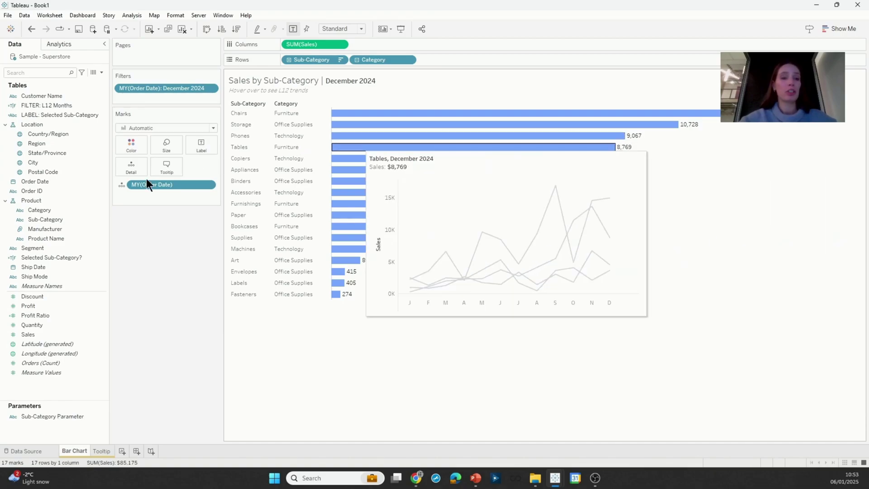
Reopen the bar chart's tooltip and type ',<>' after <Category> in the embedded sheet's filter.
click(166, 166)
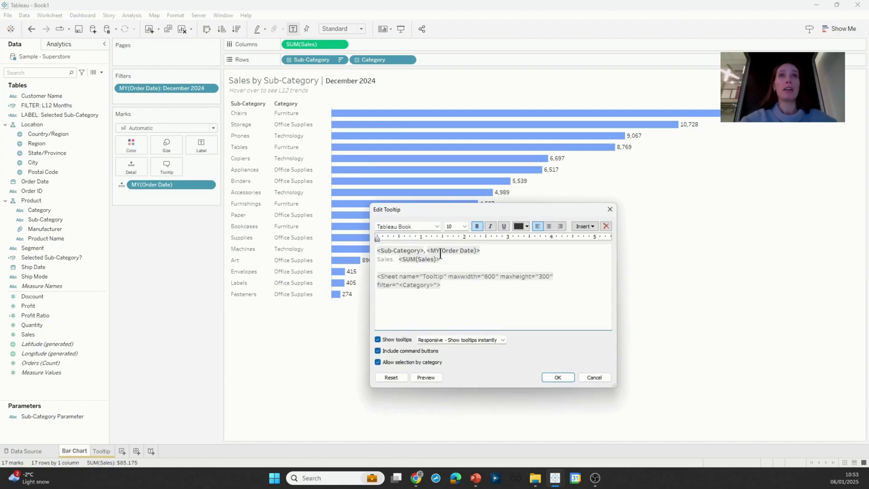
triple_click(433, 285)
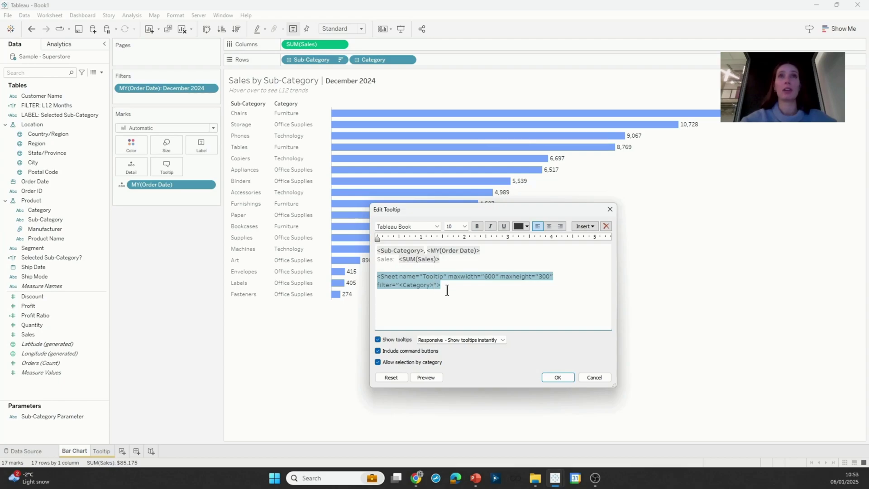
text(,)
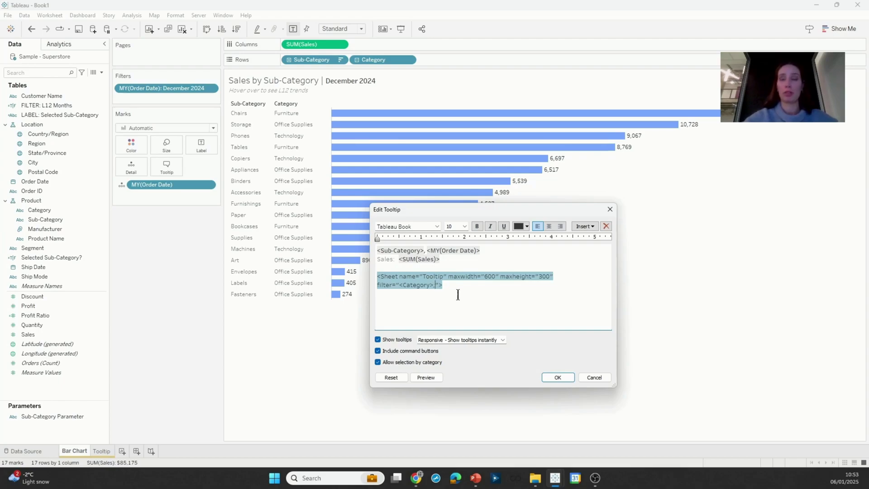
text(<>)
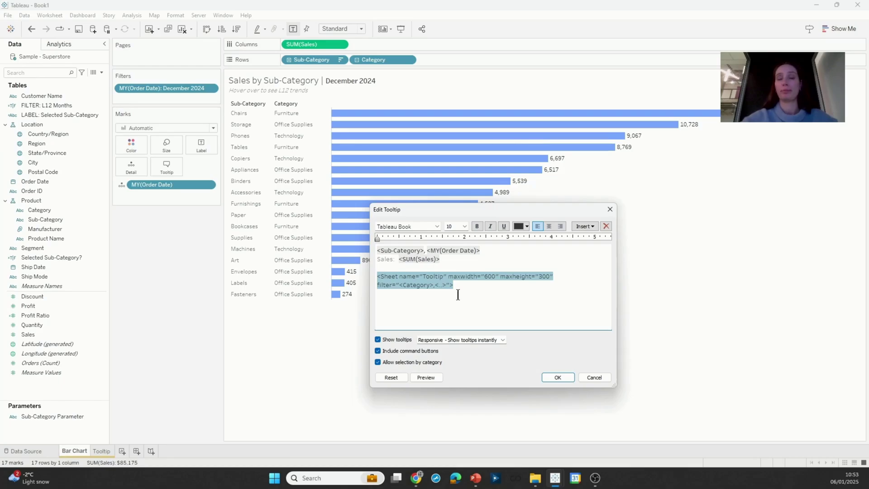